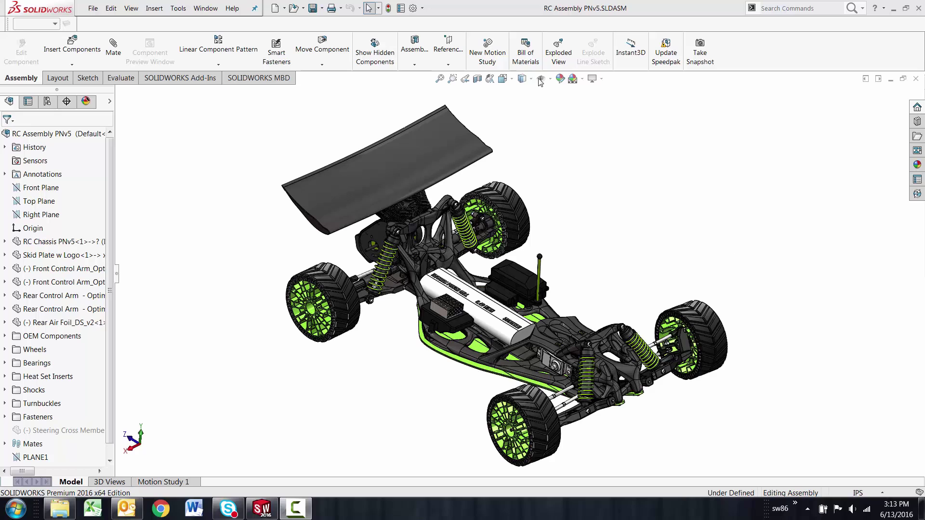
Check the FeatureManager system options for the setting that allows component files to be renamed from the tree.
left_click(422, 9)
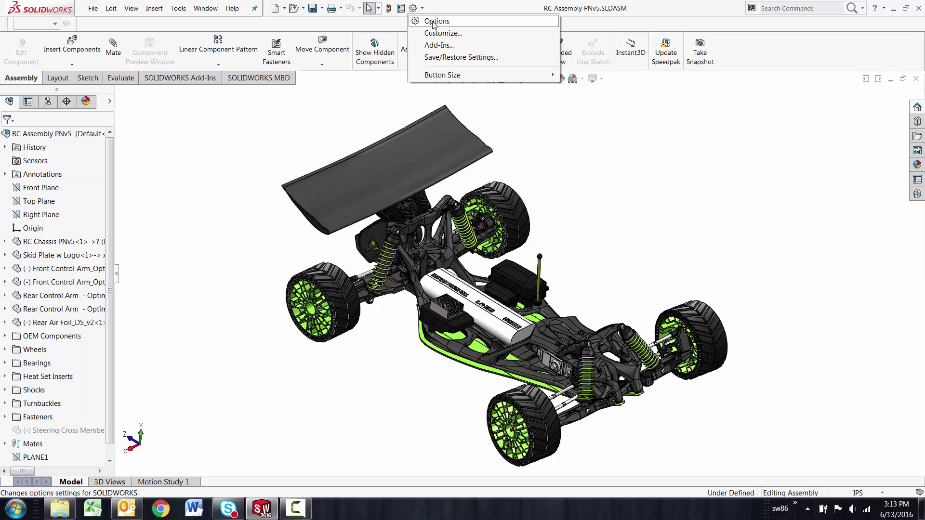
left_click(434, 22)
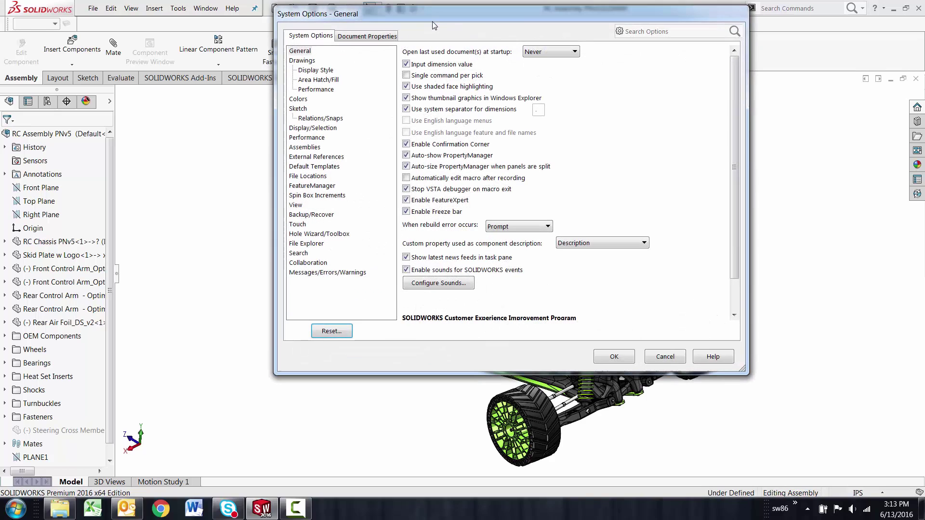
left_click(303, 188)
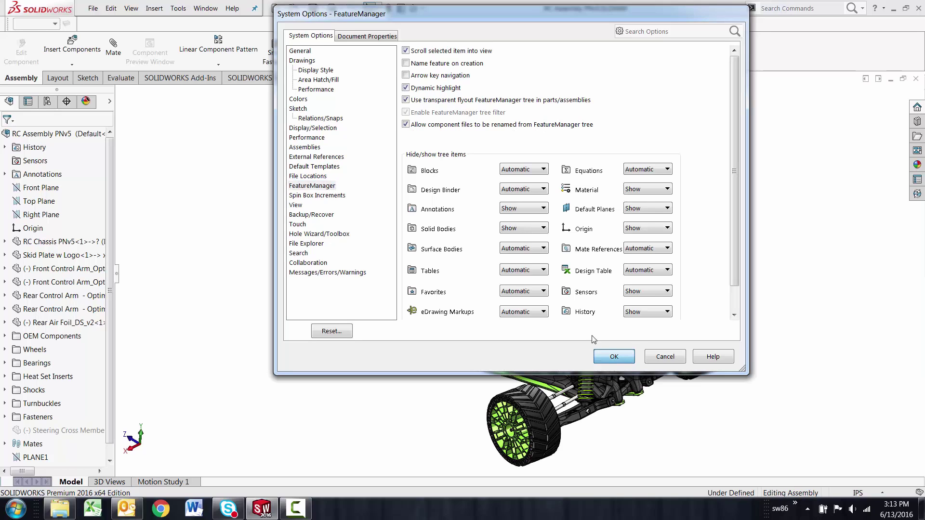
left_click(615, 356)
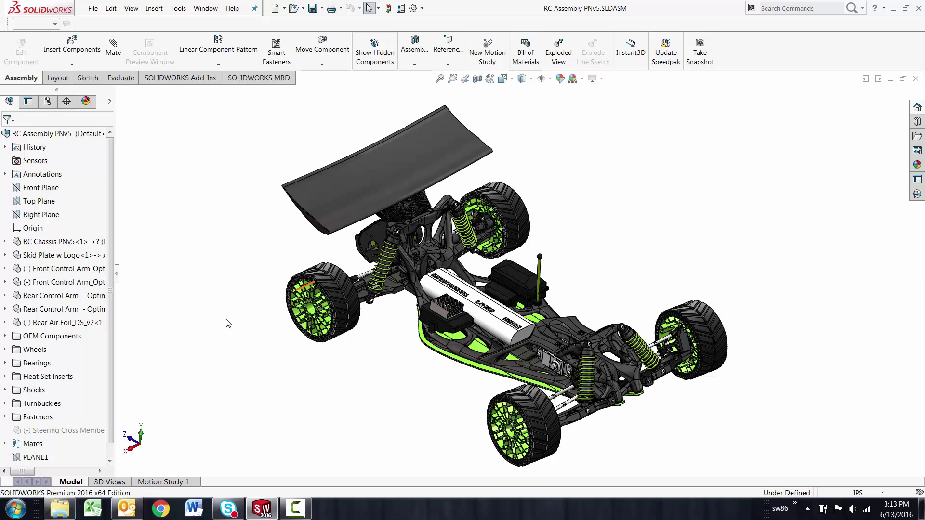
Rename the Skid Plate w Logo component to "Skid Plate" in the assembly tree and decline the rebuild.
mouse_move(56, 260)
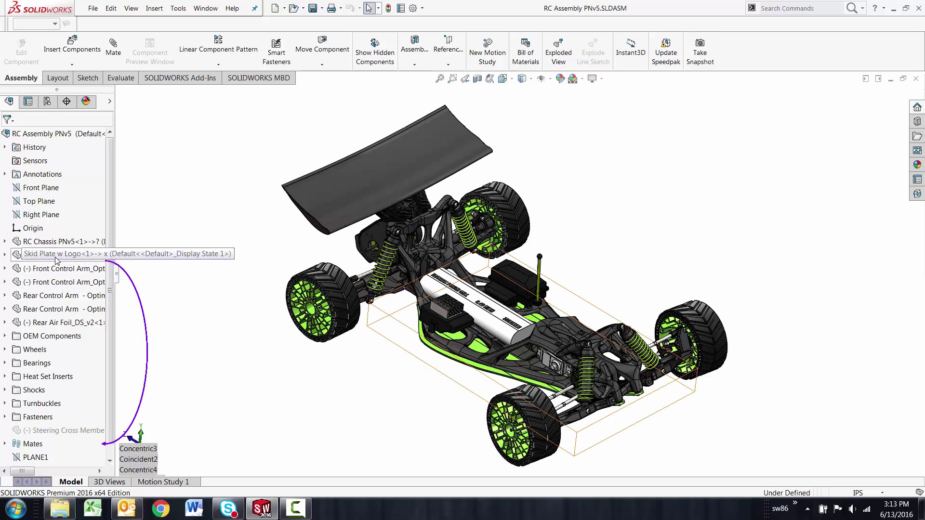
right_click(60, 258)
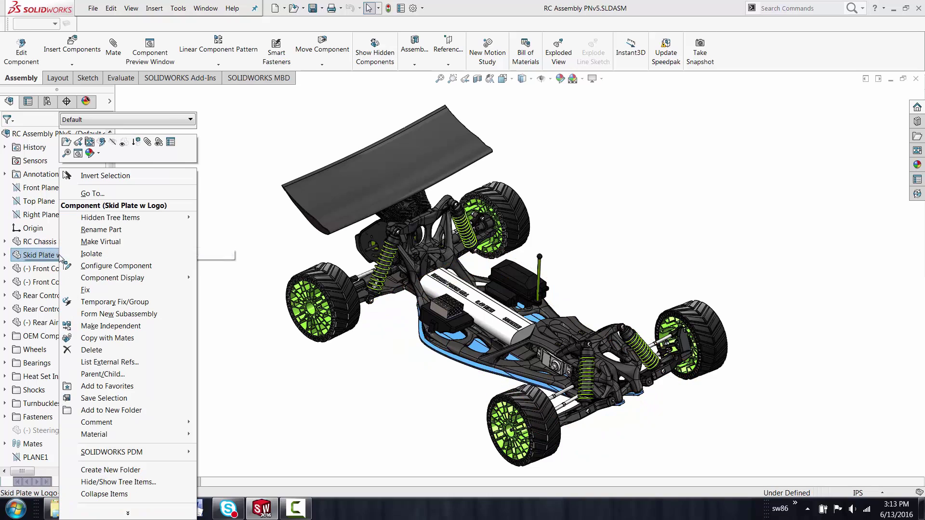
left_click(101, 230)
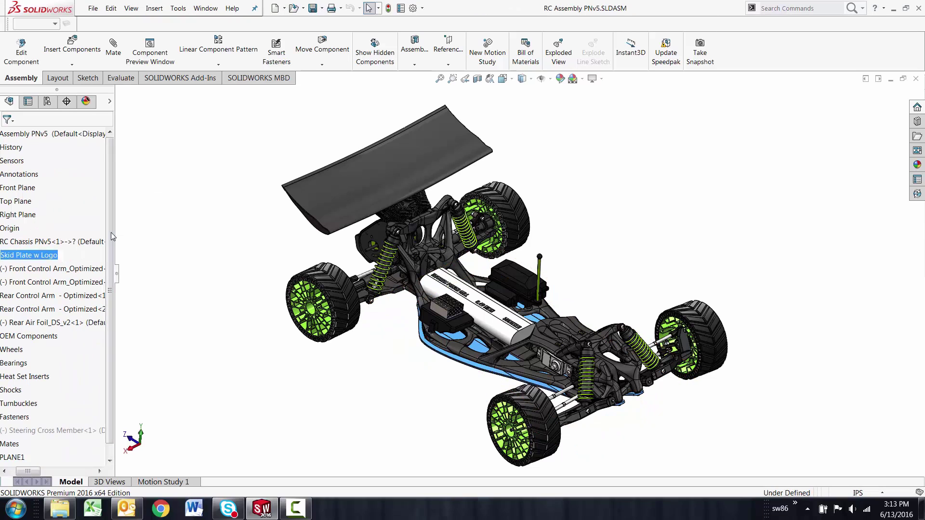
left_click(61, 254)
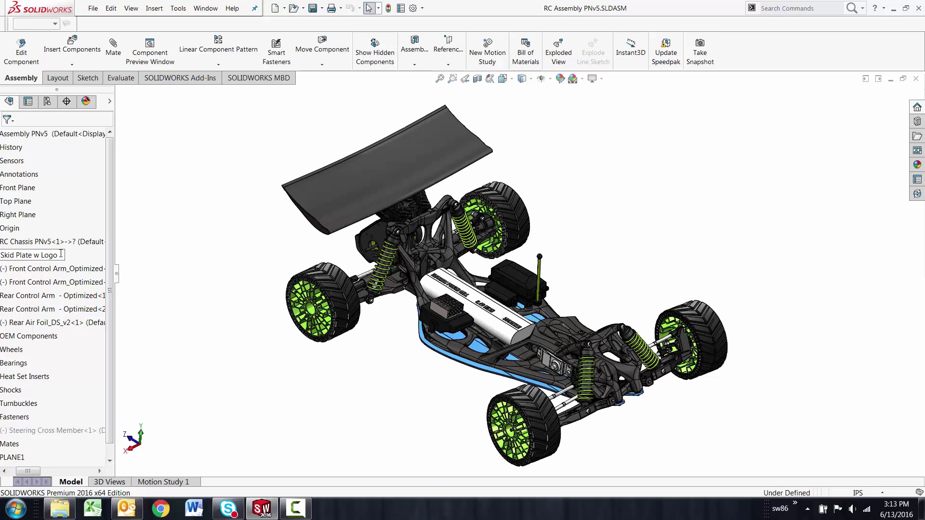
key("BackSpace")
key("BackSpace")
key("BackSpace")
key("BackSpace")
key("BackSpace")
key("BackSpace")
key("BackSpace")
key("Return")
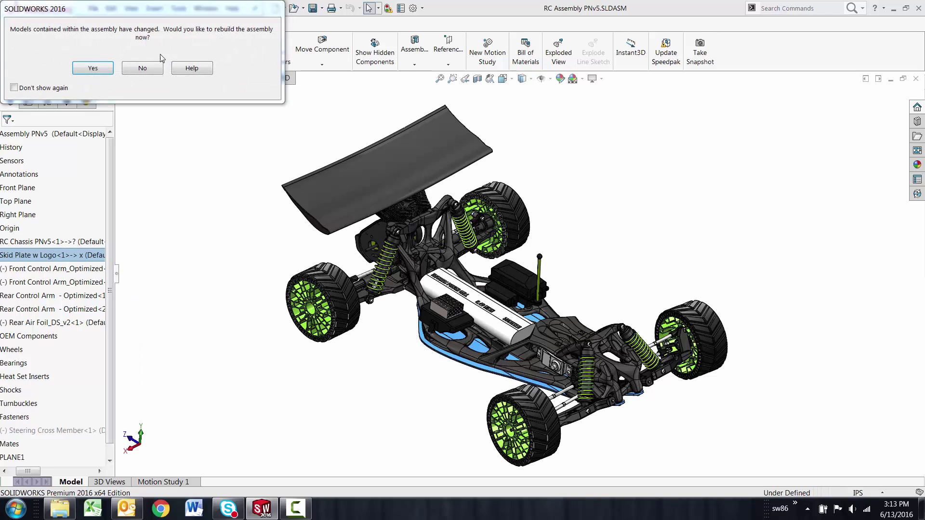
left_click(143, 68)
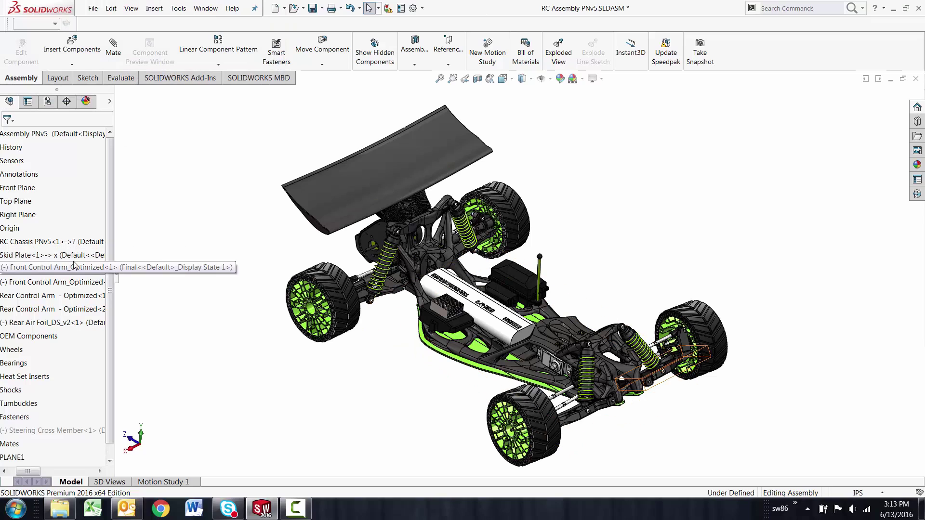
Review which modified documents are included when saving the assembly, and leave without saving.
left_click(93, 8)
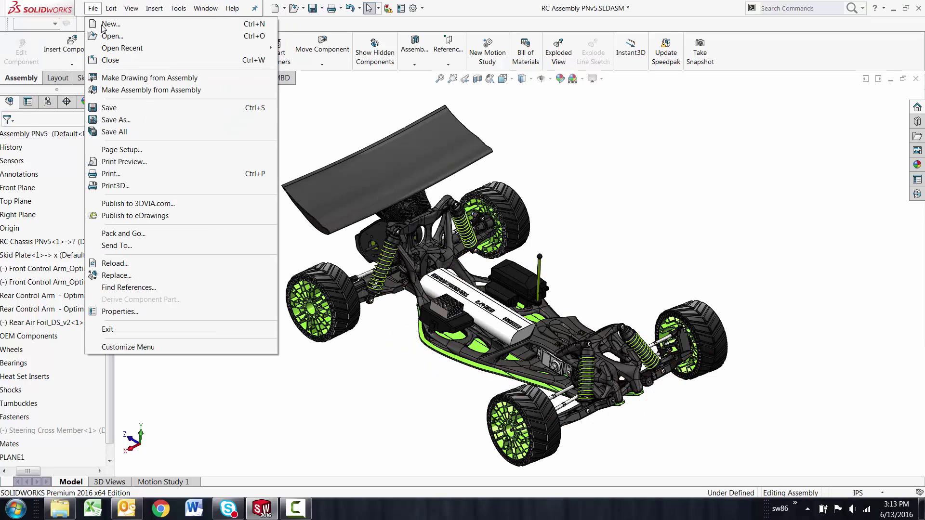
left_click(121, 111)
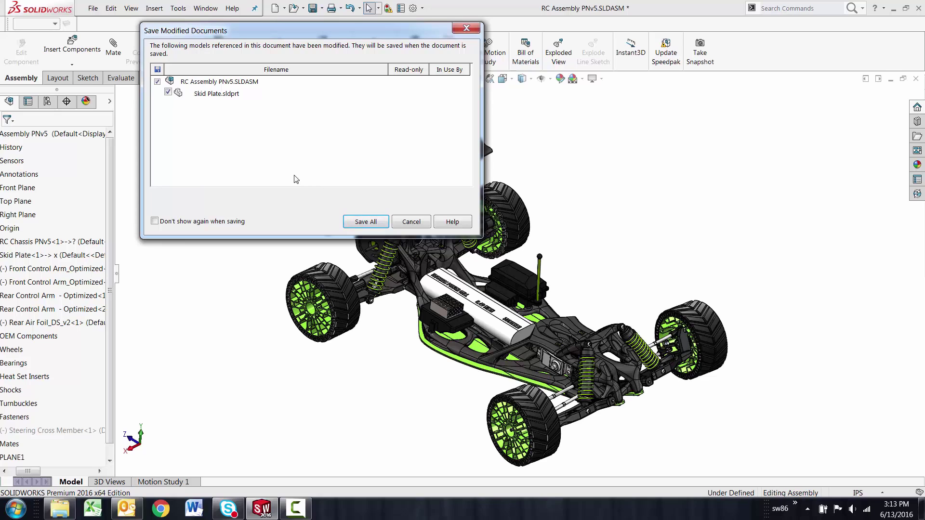
left_click(411, 223)
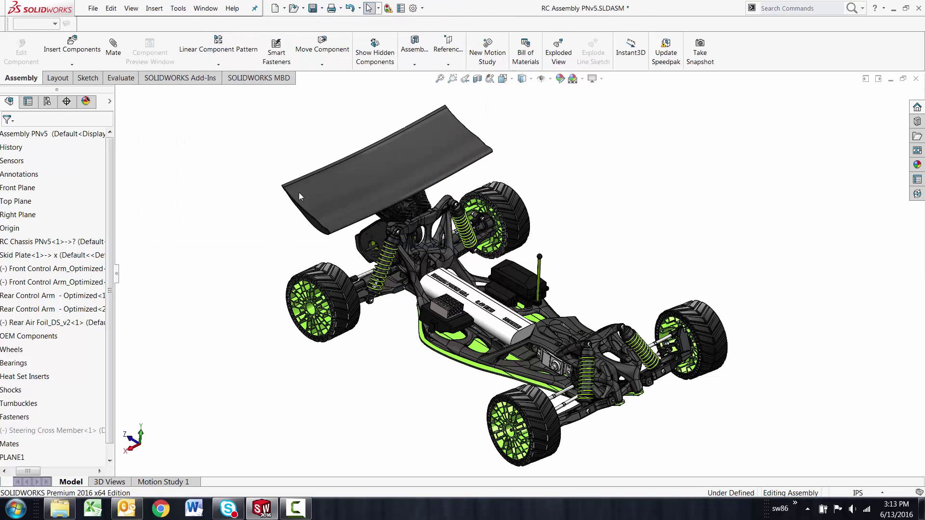
Open the Skid Plate part in its own window from the assembly and inspect its flat side.
right_click(71, 259)
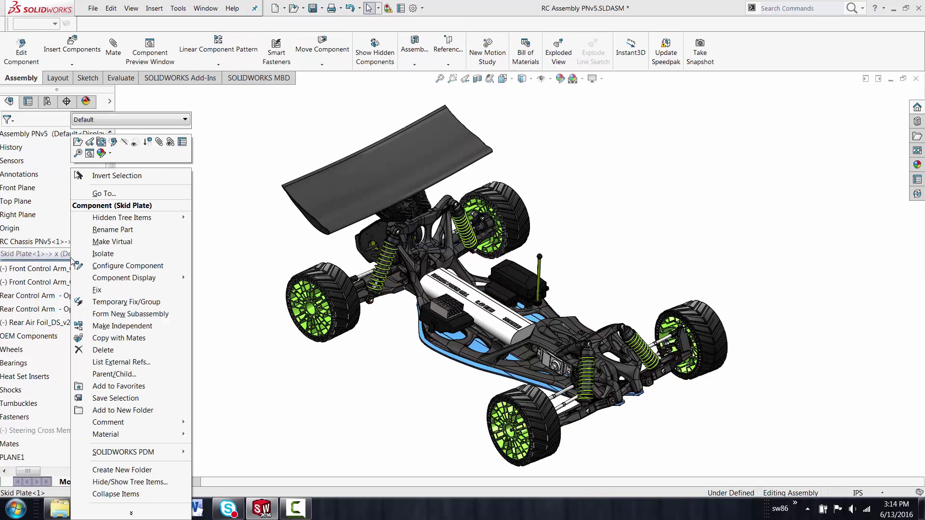
left_click(79, 145)
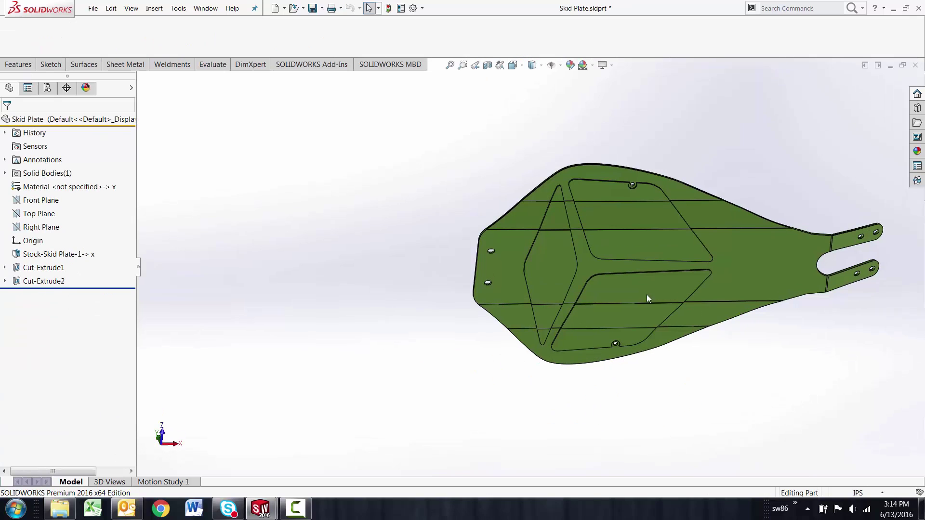
middle_click_drag(647, 295, 498, 346)
scroll(781, 212, "down", 5)
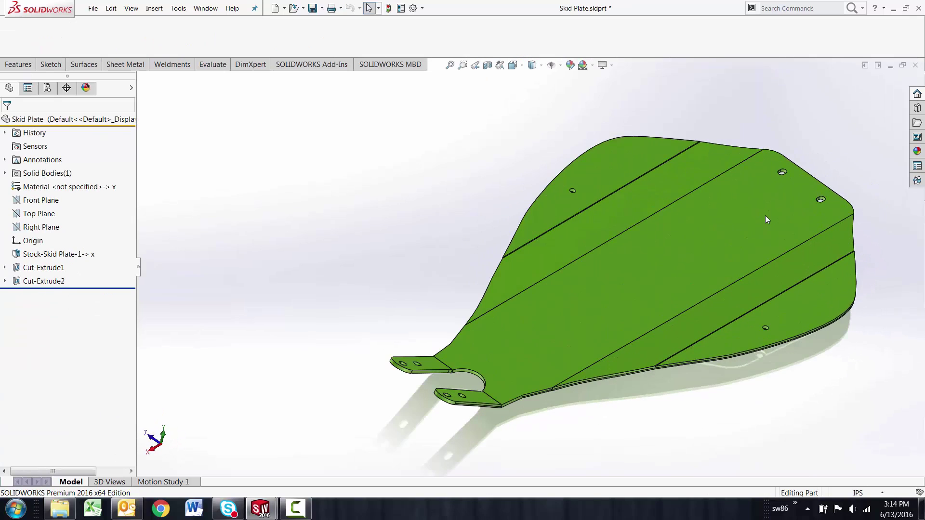
Start saving the part, examine the where-used update and Referenced Document folder options for the rename, and cancel.
left_click(93, 10)
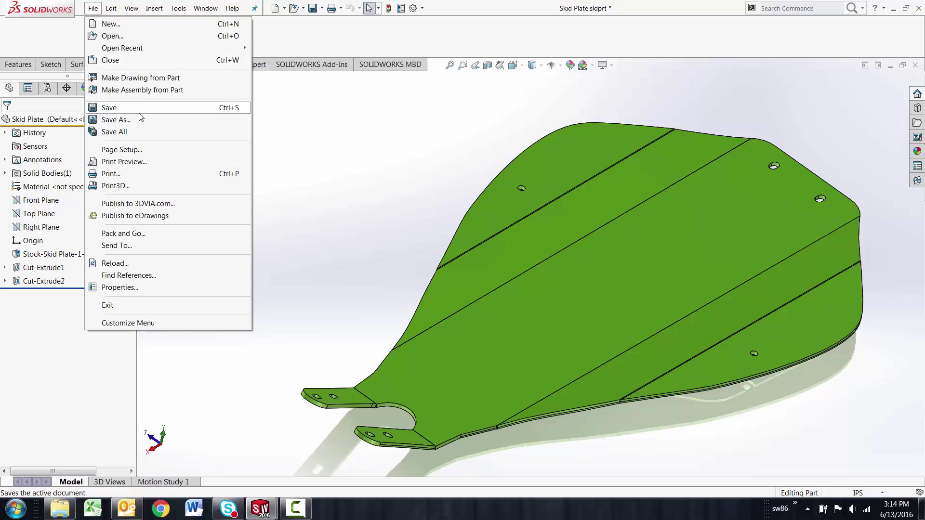
left_click(135, 108)
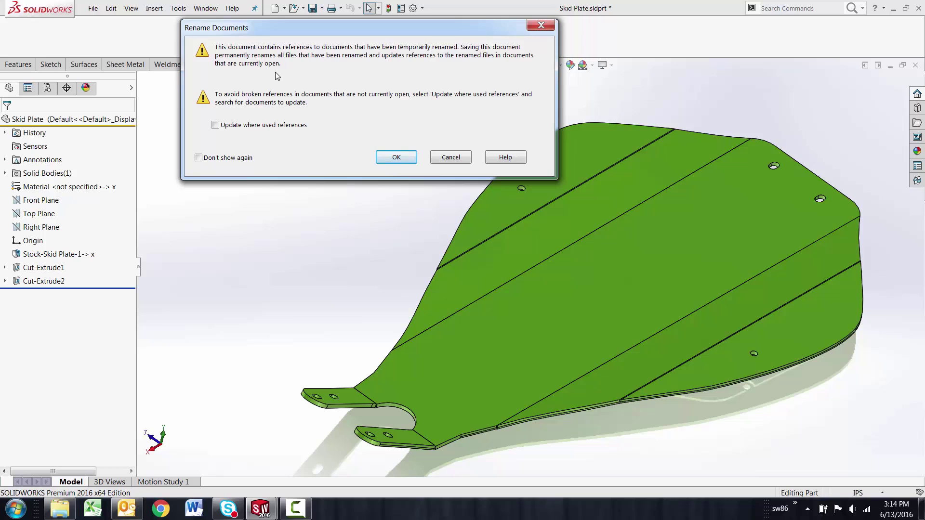
left_click(216, 124)
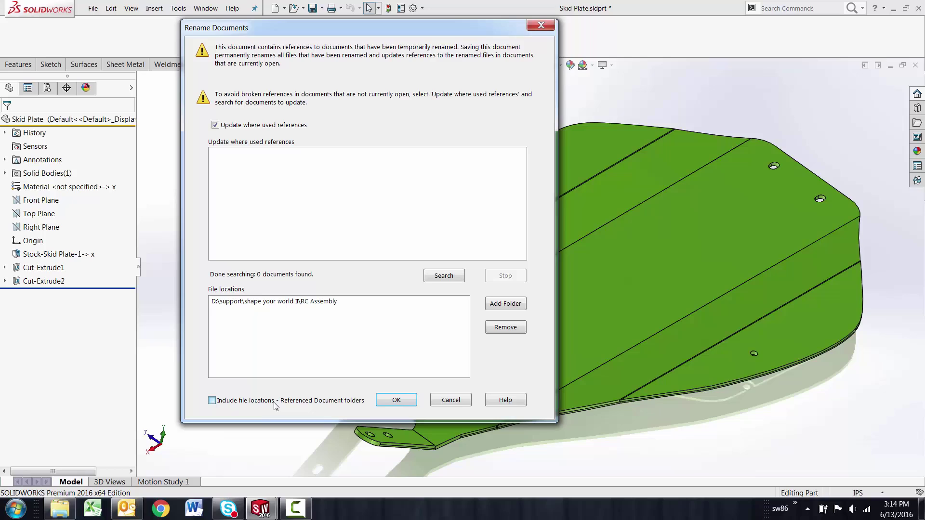
left_click(212, 401)
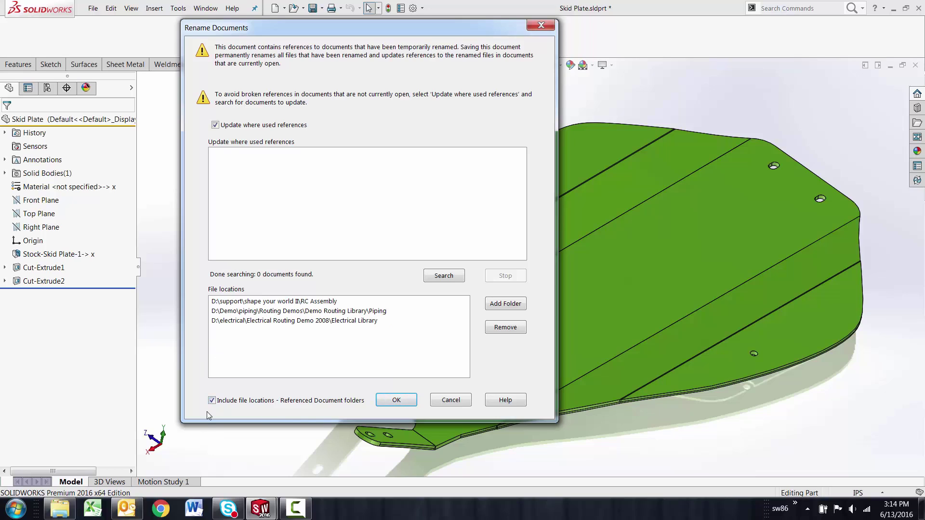
left_click(212, 401)
left_click(451, 401)
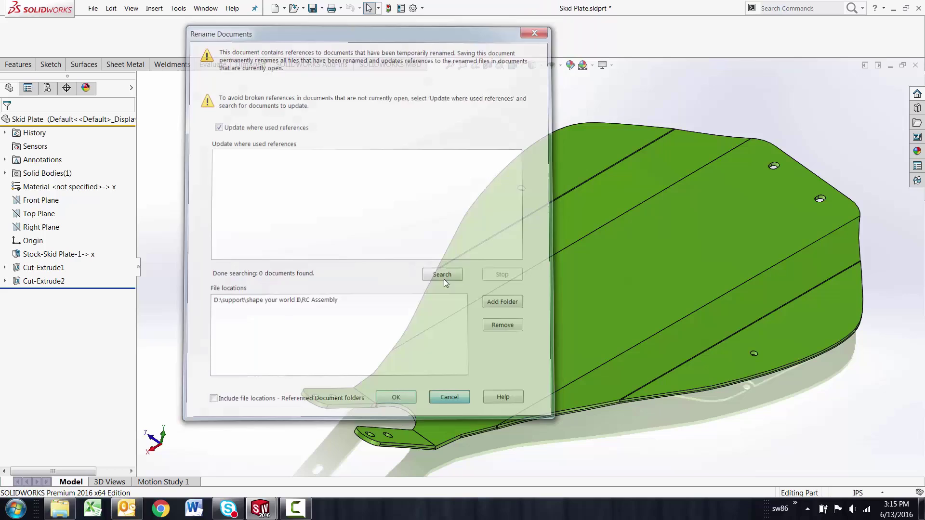
Inspect the Referenced Documents folders in the File Locations system options without changing them.
left_click(422, 8)
left_click(433, 21)
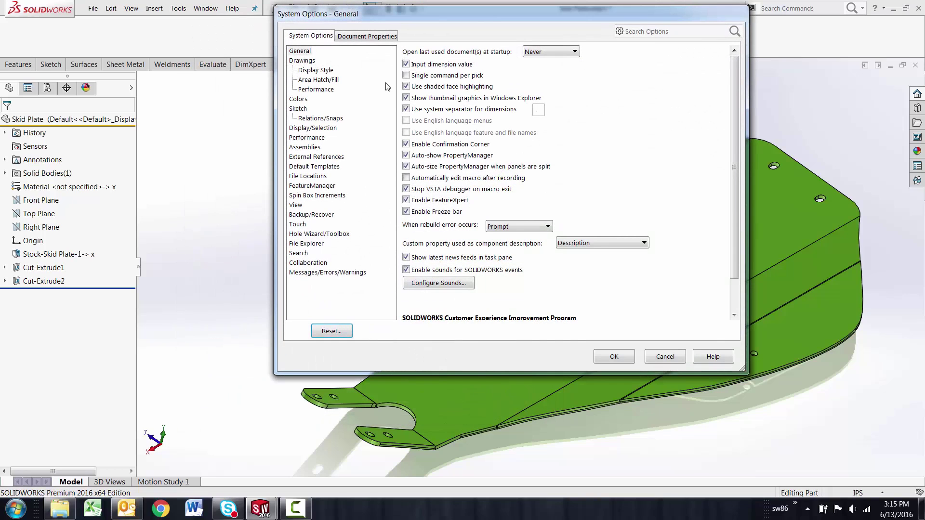
left_click(311, 176)
left_click(476, 61)
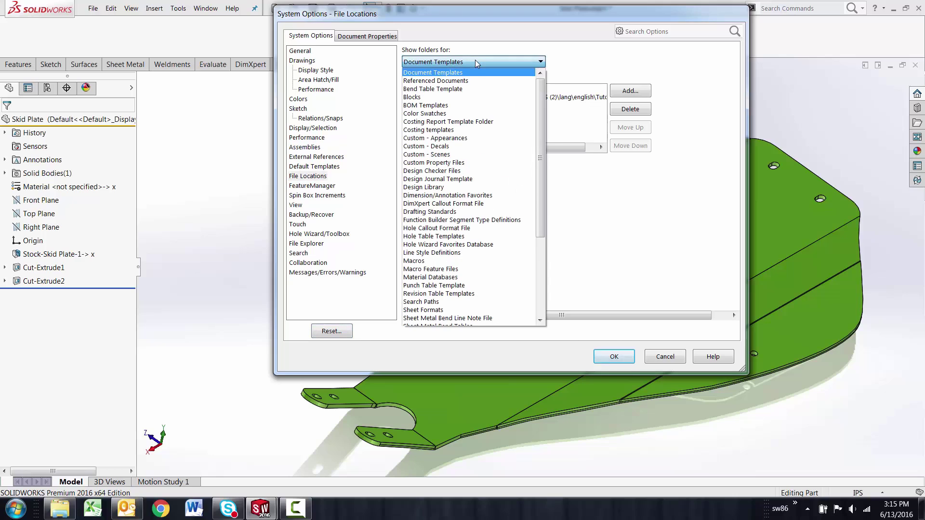
left_click(449, 81)
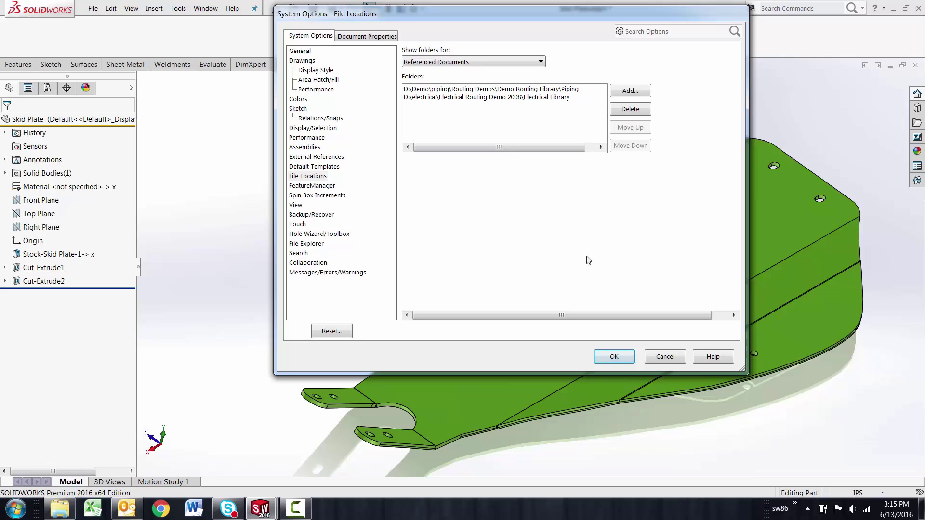
left_click(666, 357)
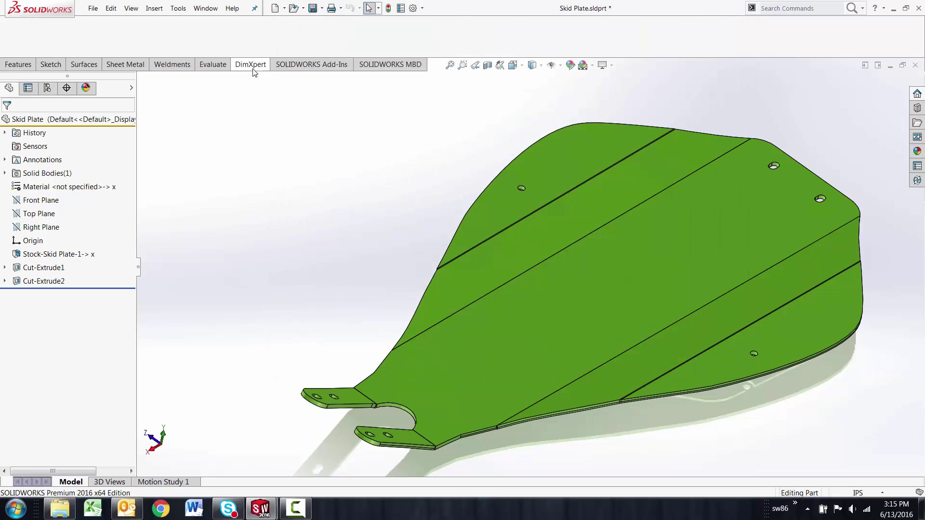
Start the part save again, review the file locations searched with Update where used references enabled, and cancel.
left_click(93, 9)
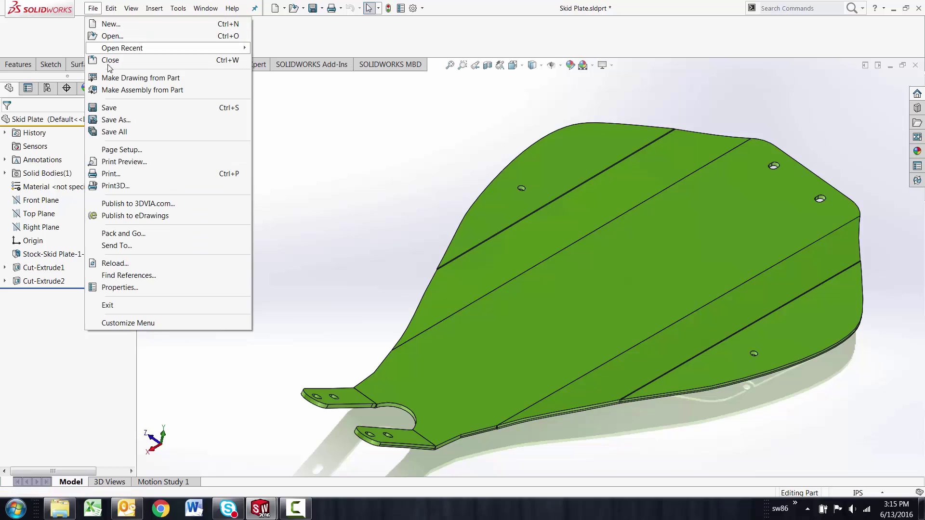
left_click(113, 108)
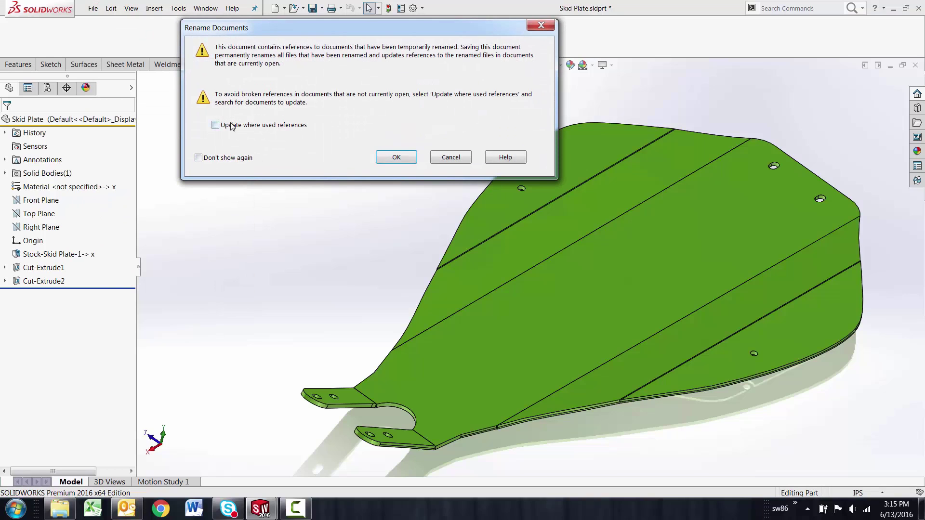
left_click(216, 125)
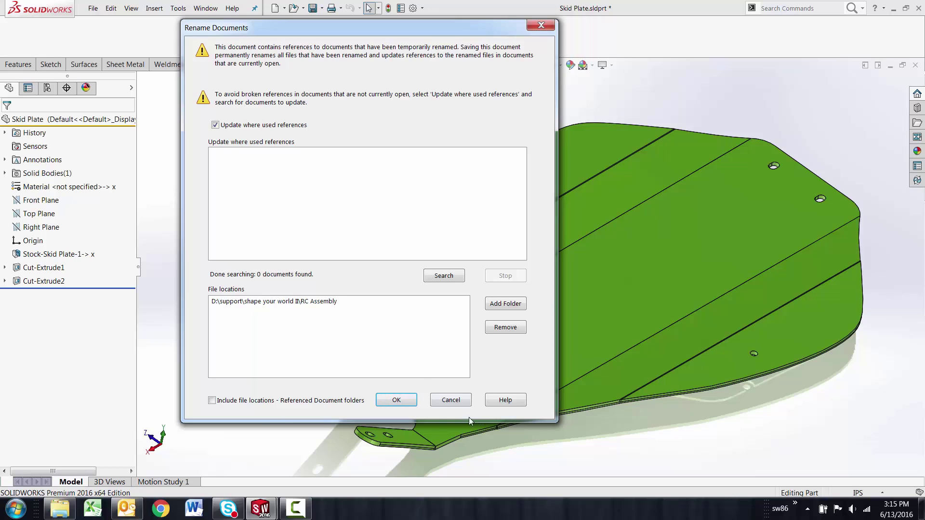
left_click(441, 402)
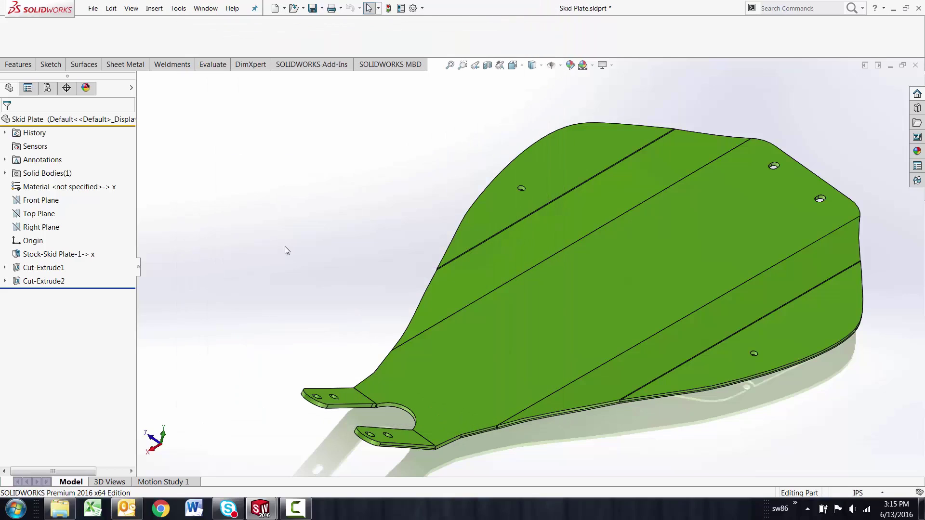